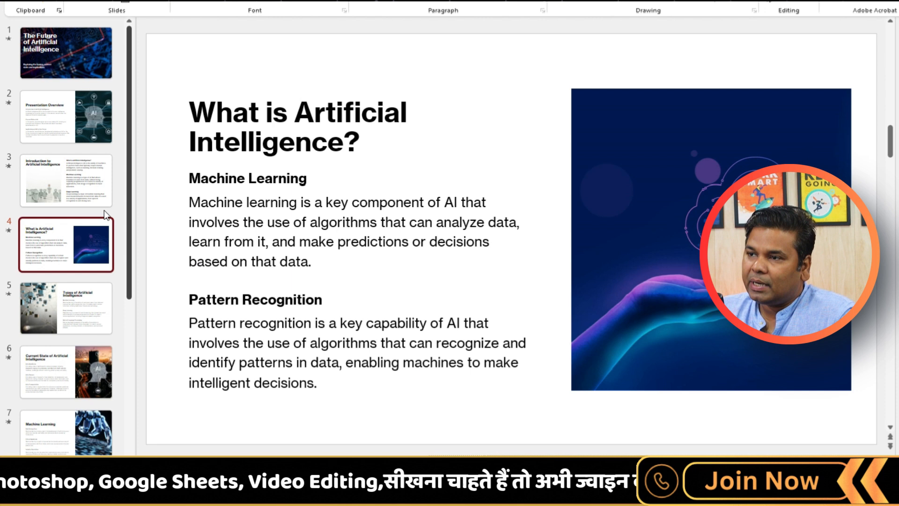
Step: In the blank presentation, ask Copilot to "Create 10 Slide presentation for the introduction of artificial intelligence and its future and impact of human job"
scroll(80, 243, "down", 5)
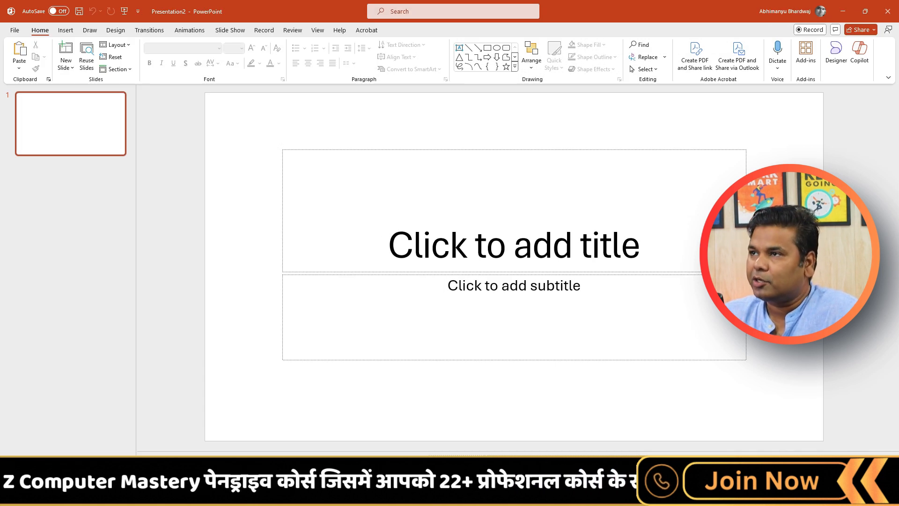
left_click(856, 70)
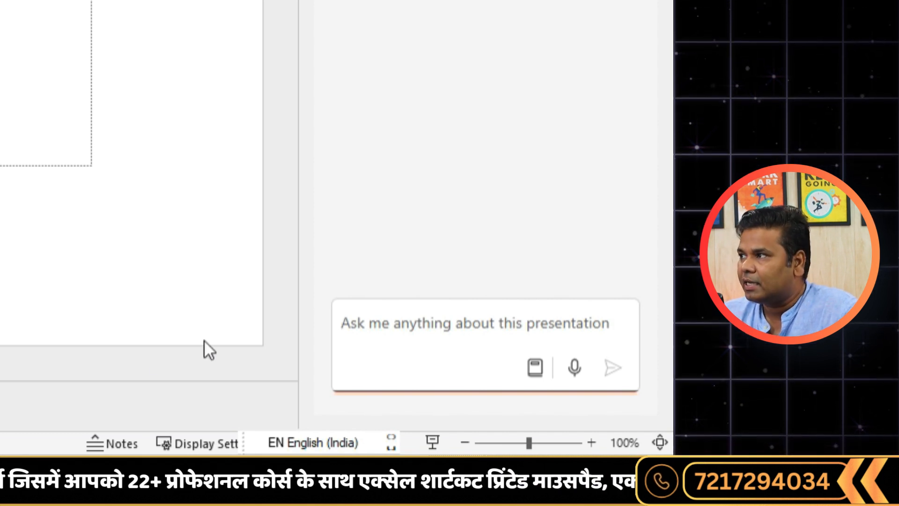
type("Create 10 Slide presentation for the introduction of artificial intelligence and its future and impact of human job")
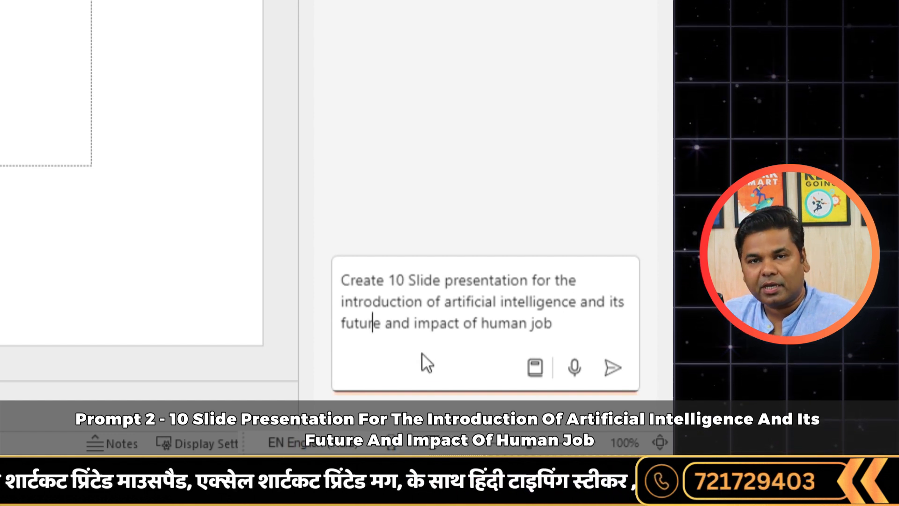
left_click(610, 370)
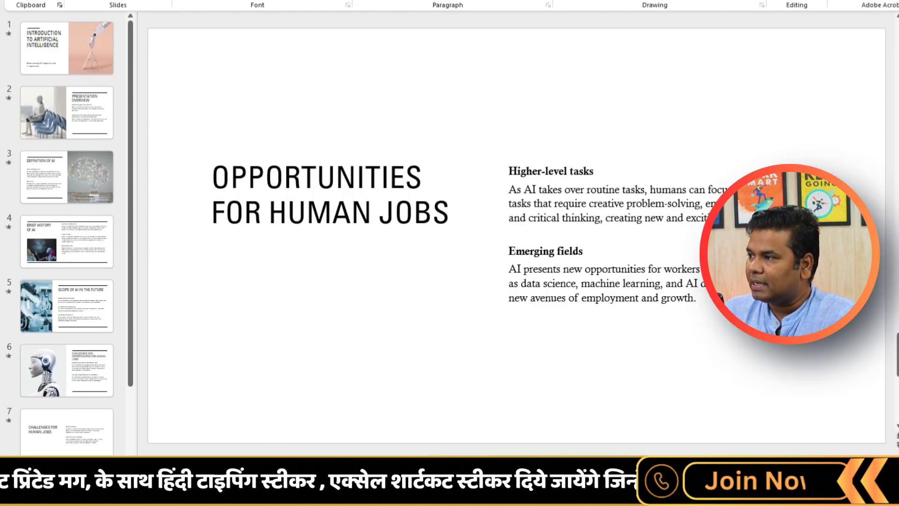
Step: Look over the generated slides and have Copilot run its suggested prompt "Organize this presentation"
scroll(114, 378, "down", 3)
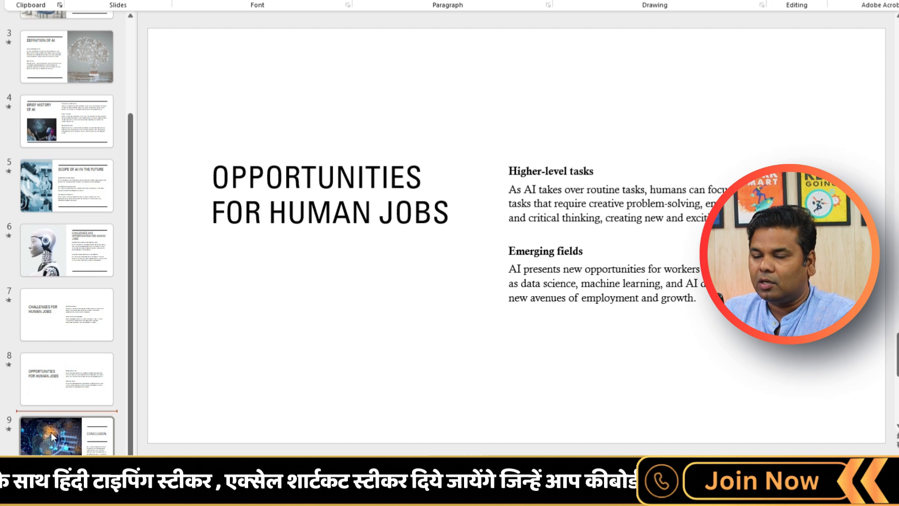
scroll(64, 432, "up", 3)
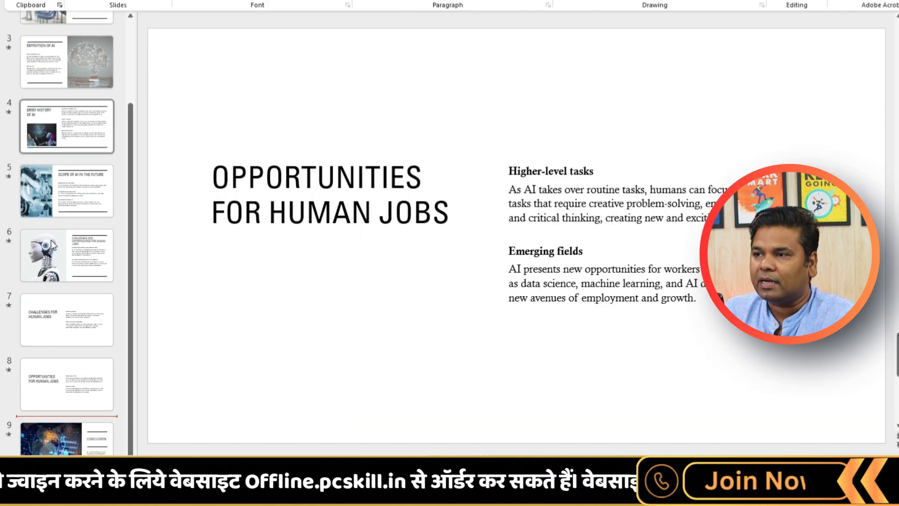
scroll(69, 350, "up", 5)
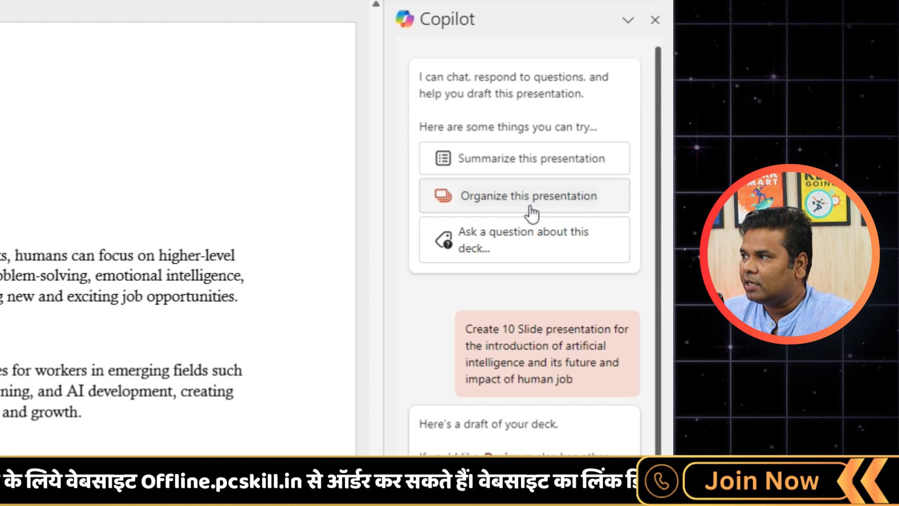
left_click(531, 208)
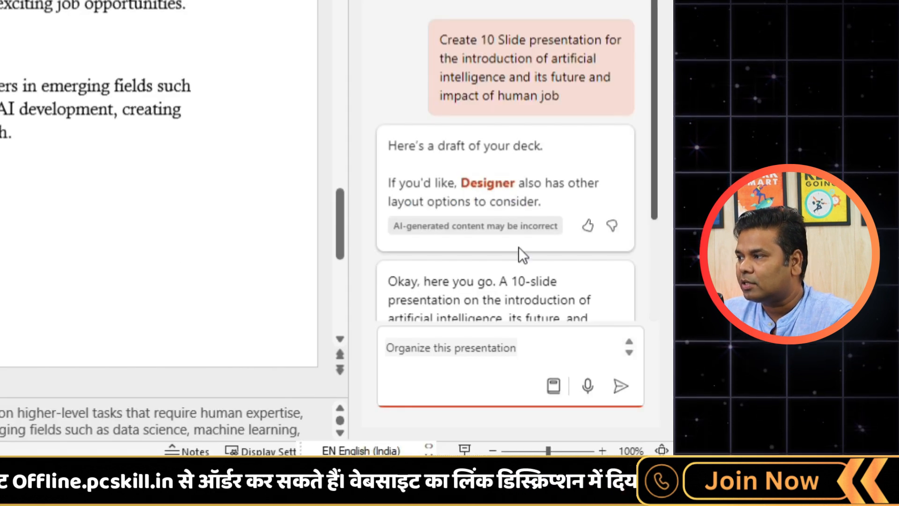
left_click(621, 386)
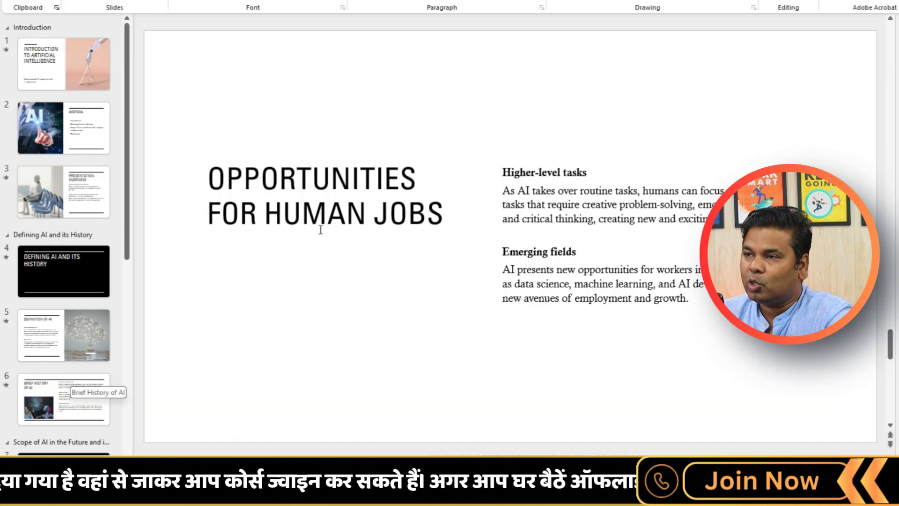
Step: Look through the organized slide list and its sections from Introduction to Conclusion
scroll(83, 290, "down", 10)
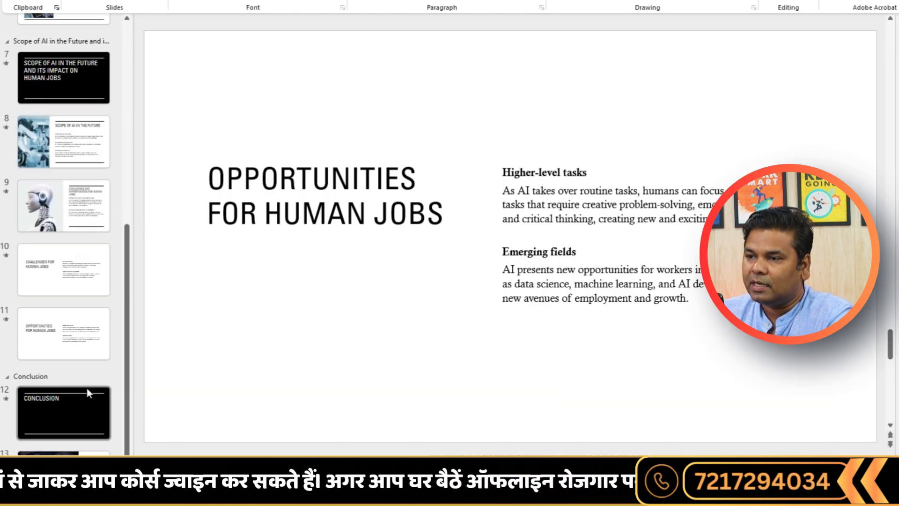
scroll(58, 431, "up", 10)
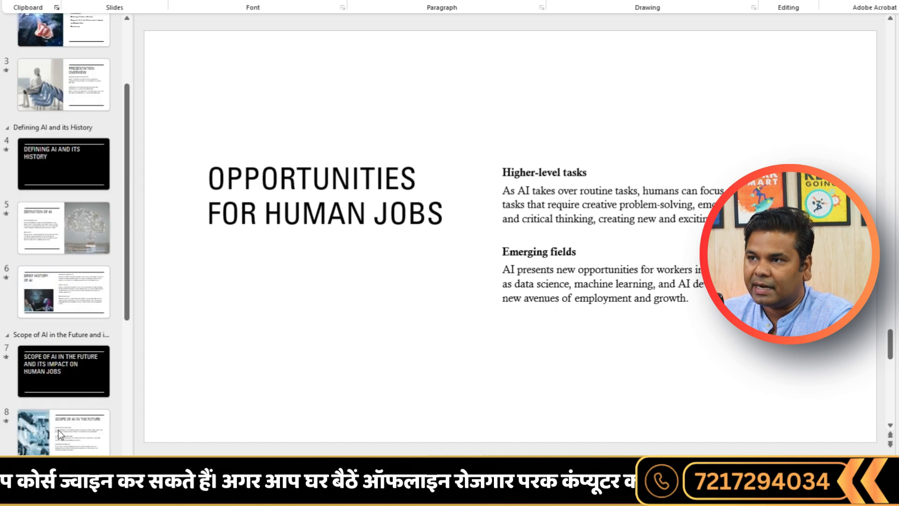
scroll(65, 236, "down", 10)
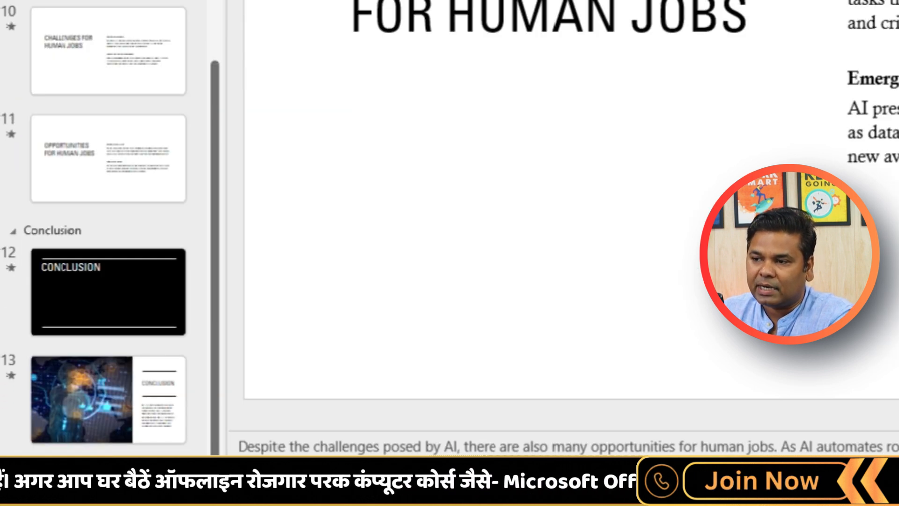
scroll(76, 294, "up", 10)
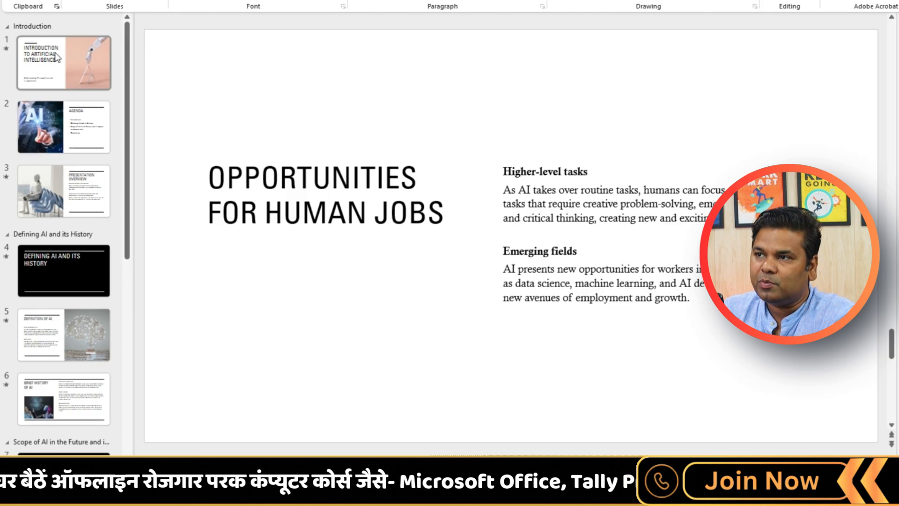
Step: Examine the title and Agenda slides, the section divider slides and the closing Conclusion slide in turn, then return to the Agenda slide
left_click(83, 66)
left_click(86, 130)
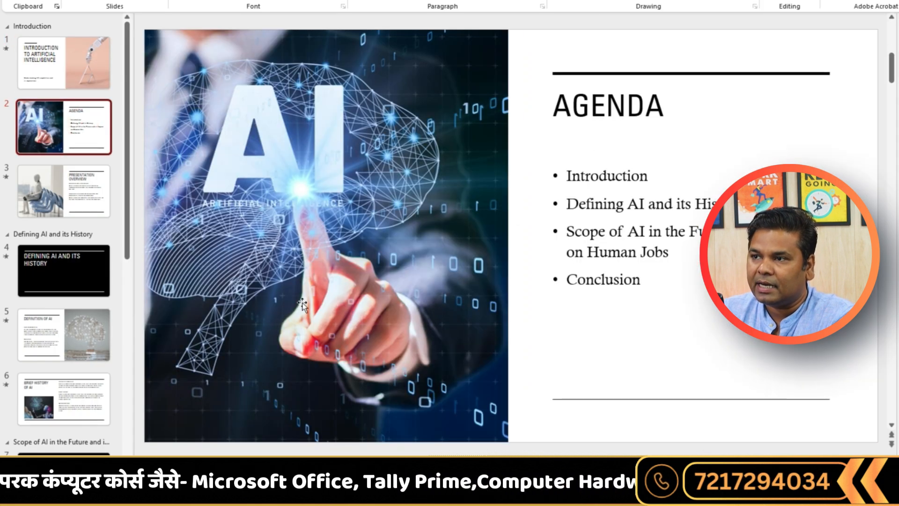
left_click(68, 287)
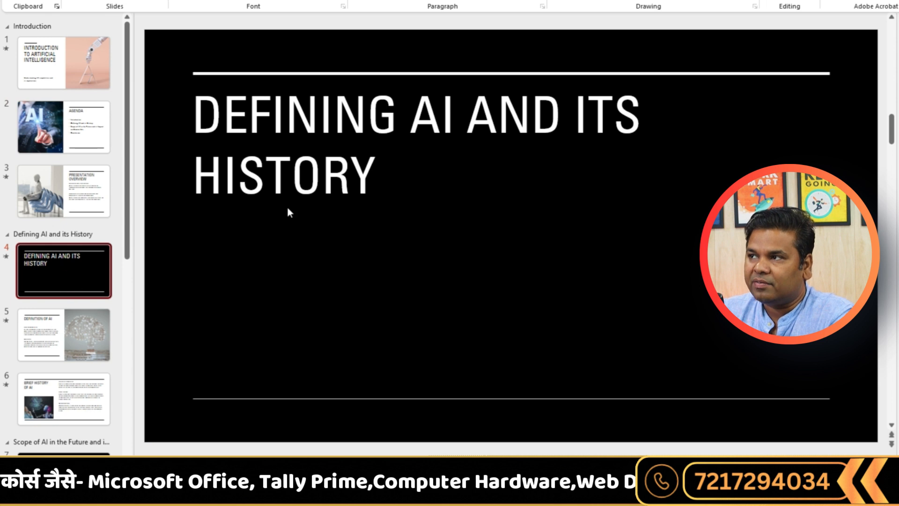
scroll(52, 280, "down", 3)
left_click(60, 265)
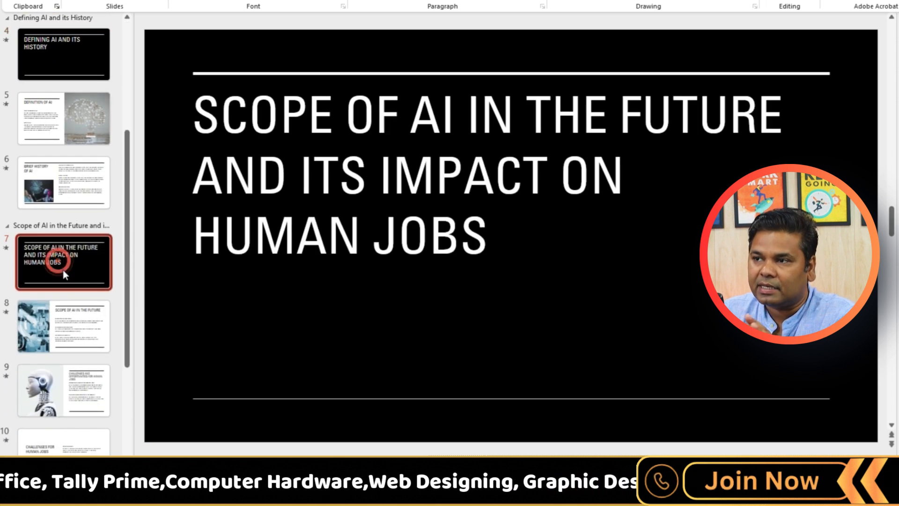
scroll(63, 270, "down", 3)
left_click(68, 361)
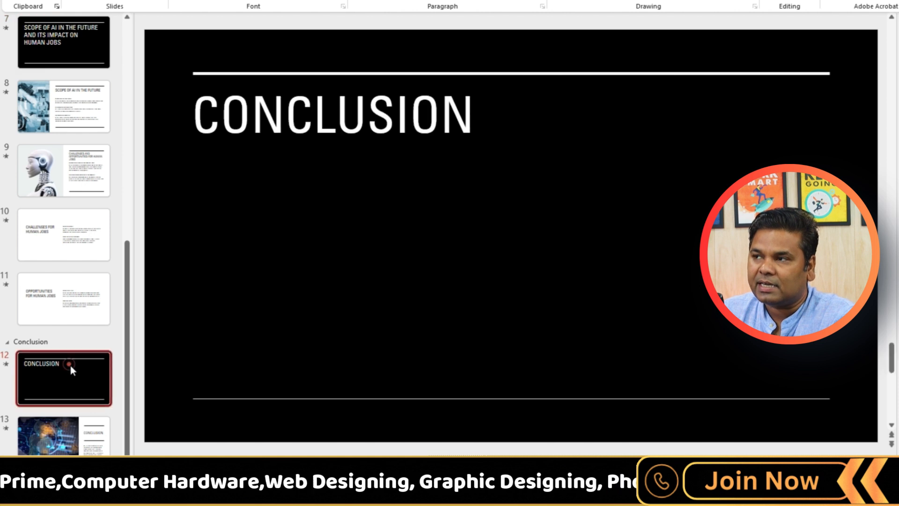
left_click(66, 431)
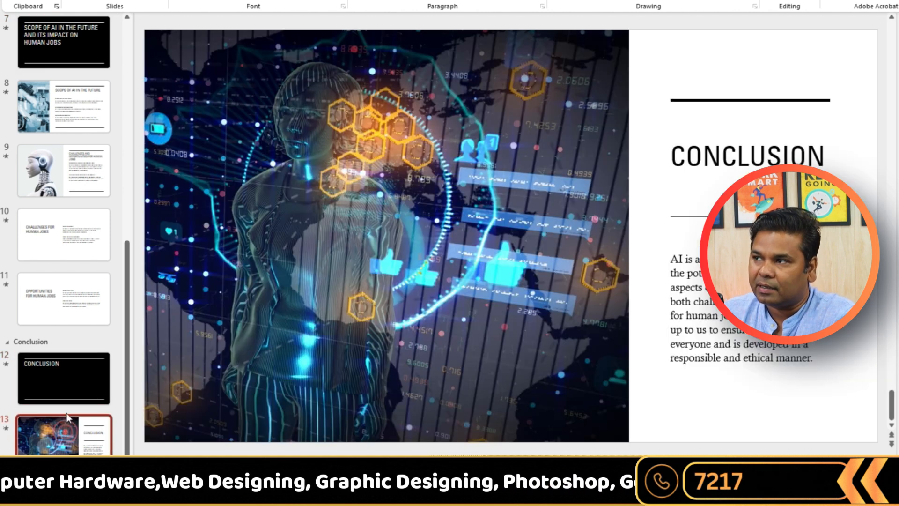
scroll(67, 406, "up", 10)
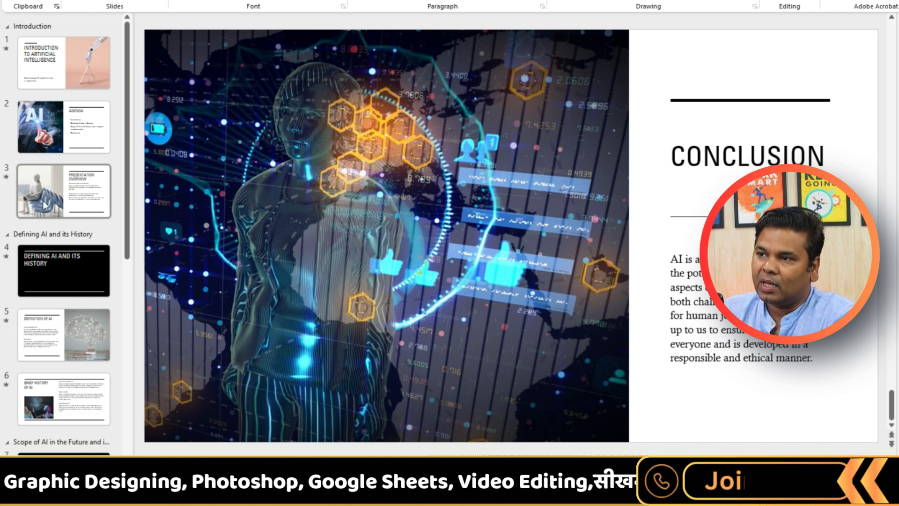
left_click(65, 133)
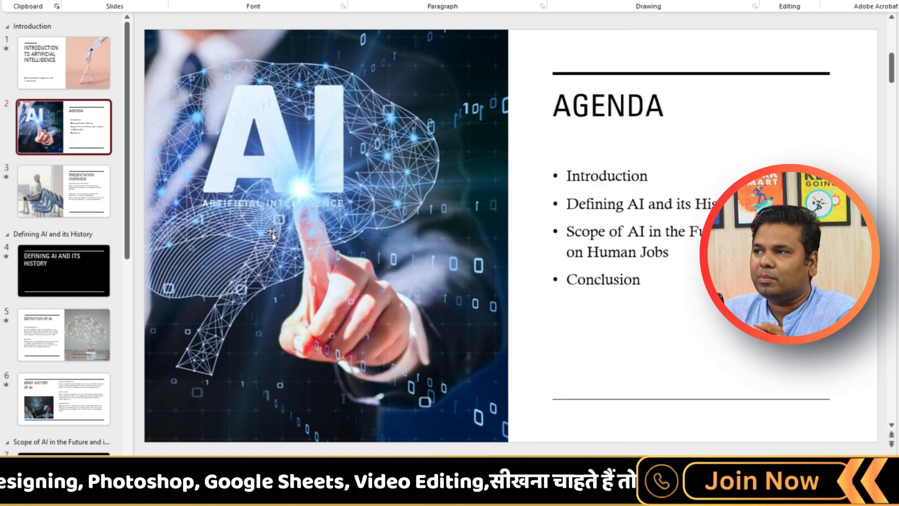
left_click(340, 200)
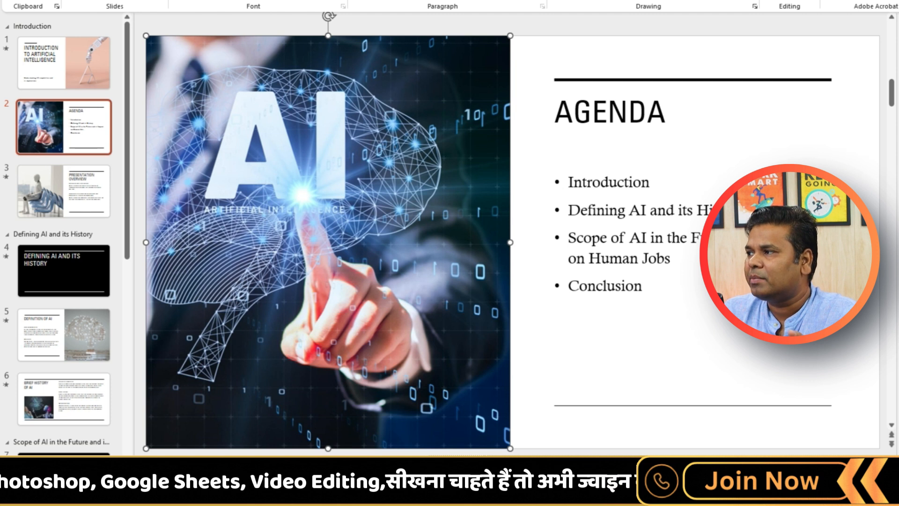
Step: On the Challenges for Human Jobs slide, ask Copilot to "add an image a robot work on computer"
scroll(49, 435, "down", 5)
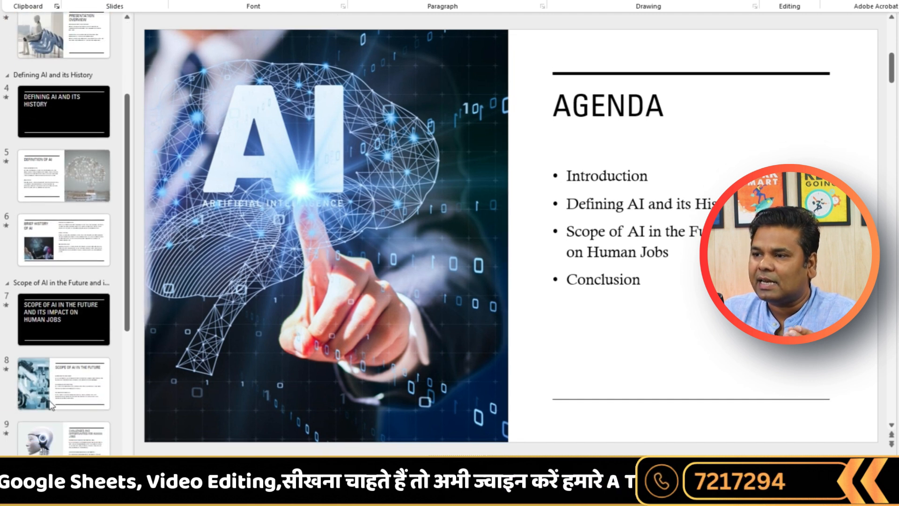
left_click(58, 369)
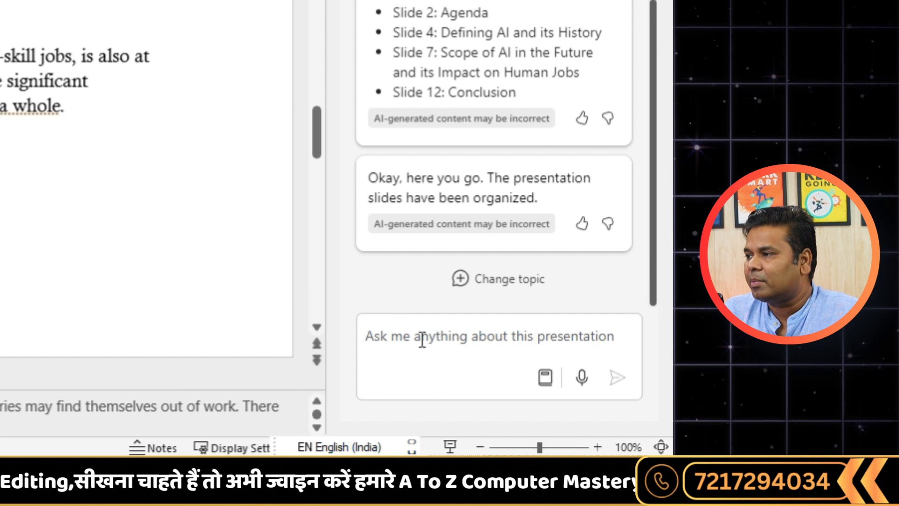
left_click(419, 338)
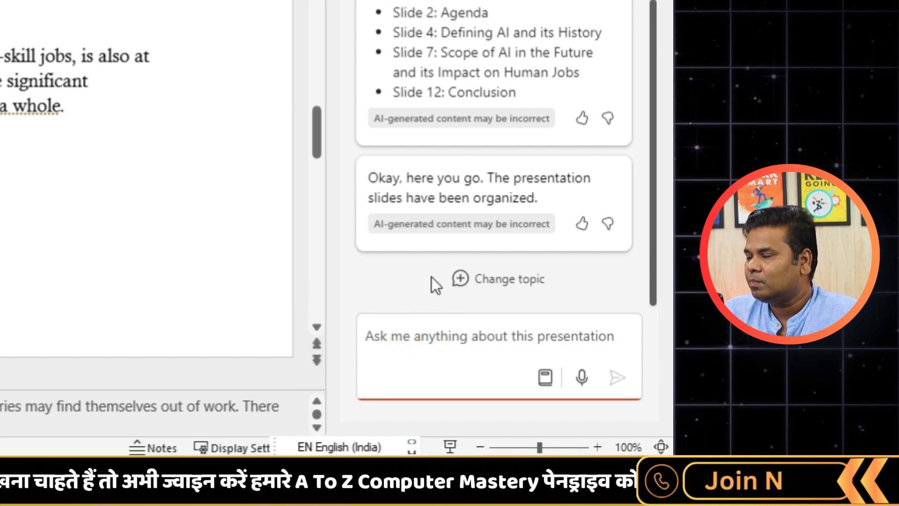
left_click(414, 338)
type("add an image a robot work on computer")
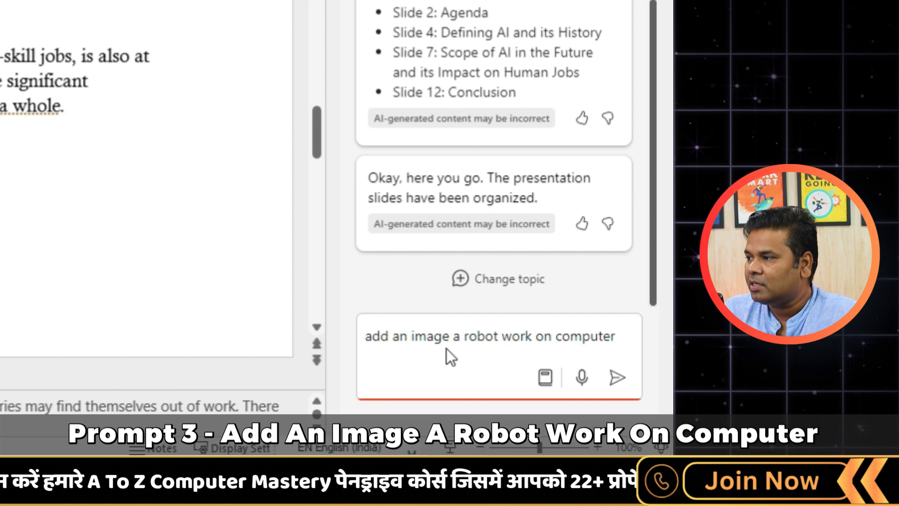
left_click(618, 377)
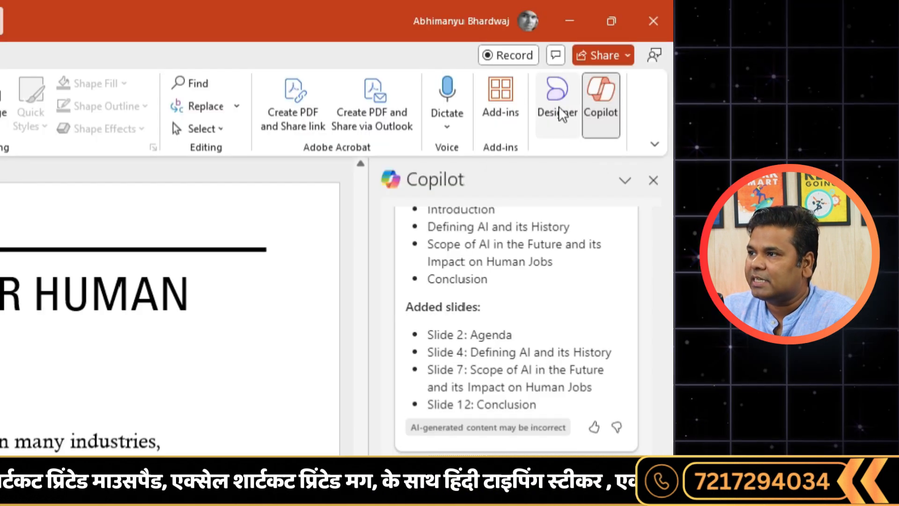
Step: Compare Designer layouts for the Challenges for Human Jobs slide and apply the one with a full-height robot picture and a short line above the title
left_click(560, 112)
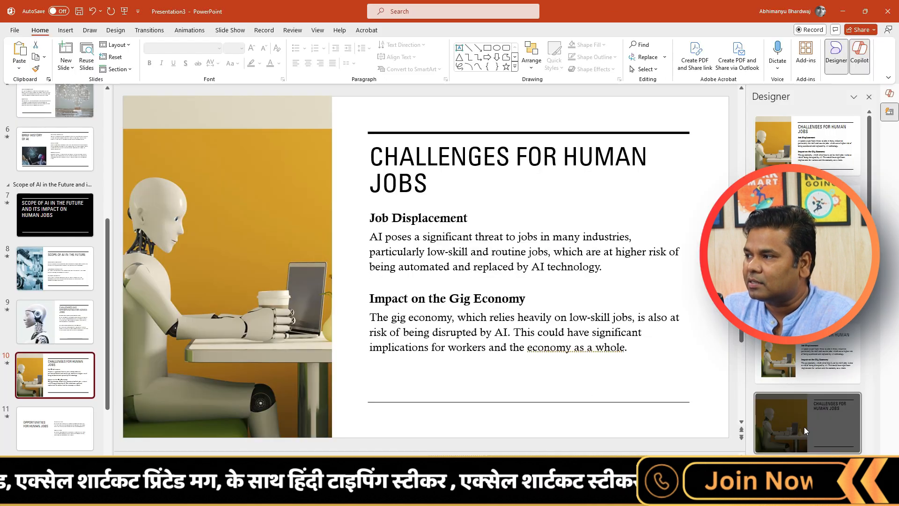
left_click(804, 429)
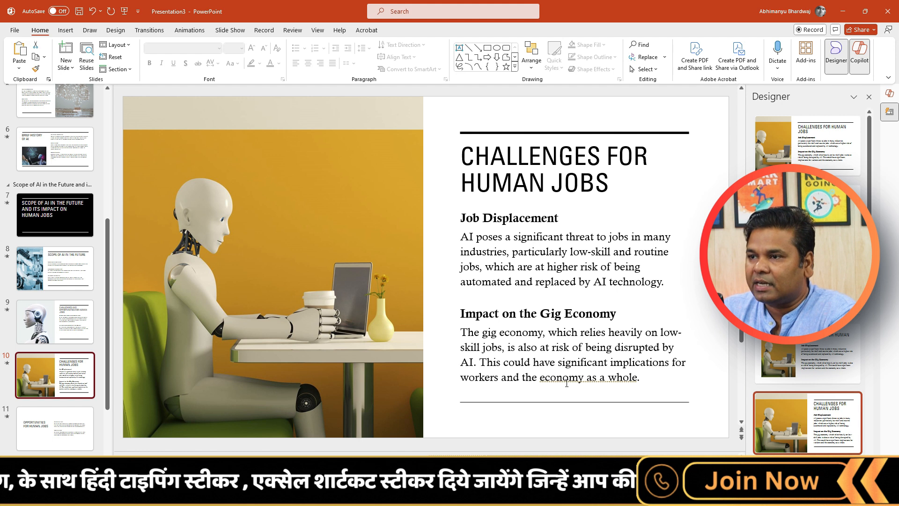
scroll(839, 375, "down", 4)
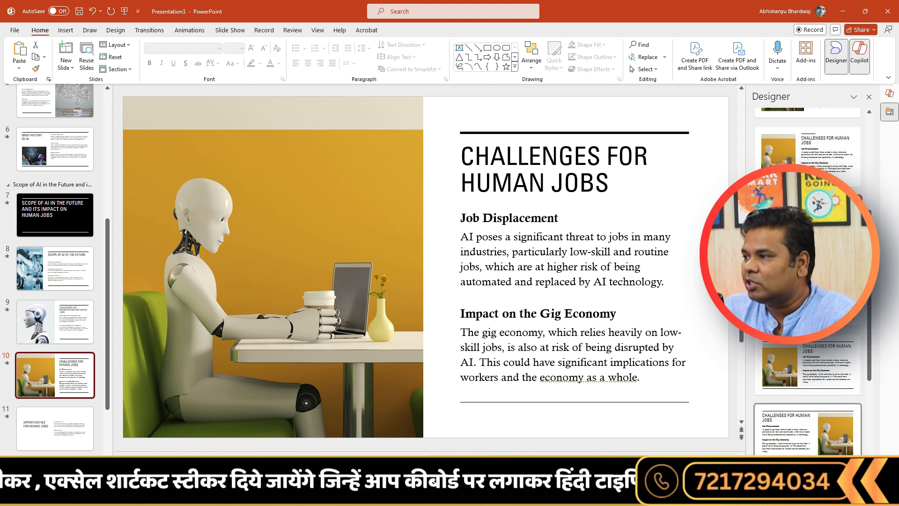
left_click(820, 442)
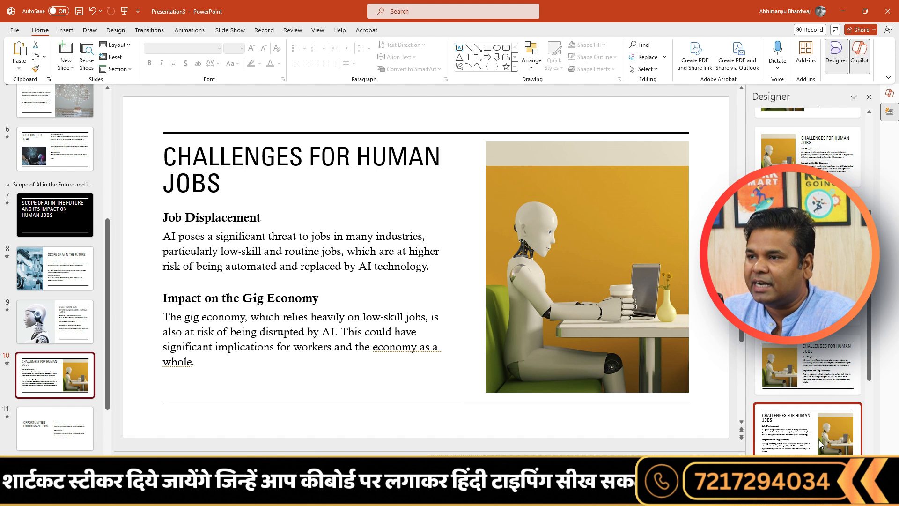
left_click(798, 171)
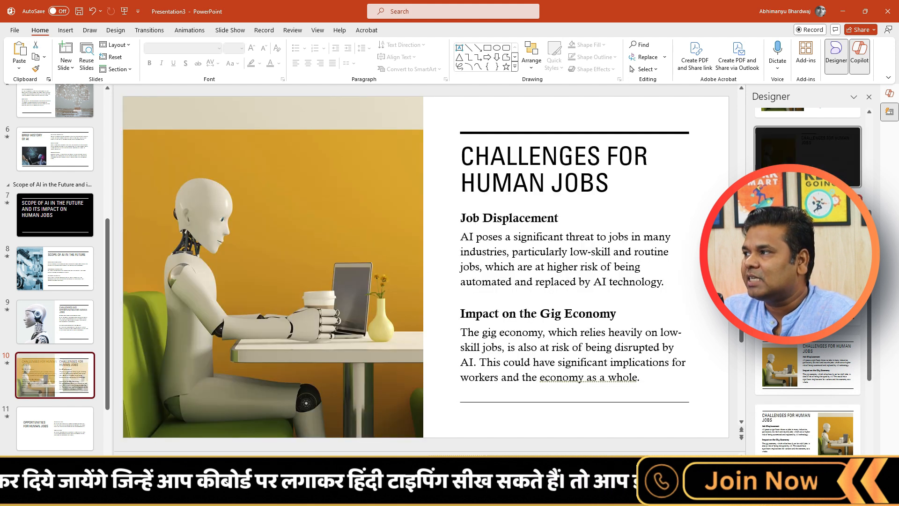
scroll(806, 286, "up", 4)
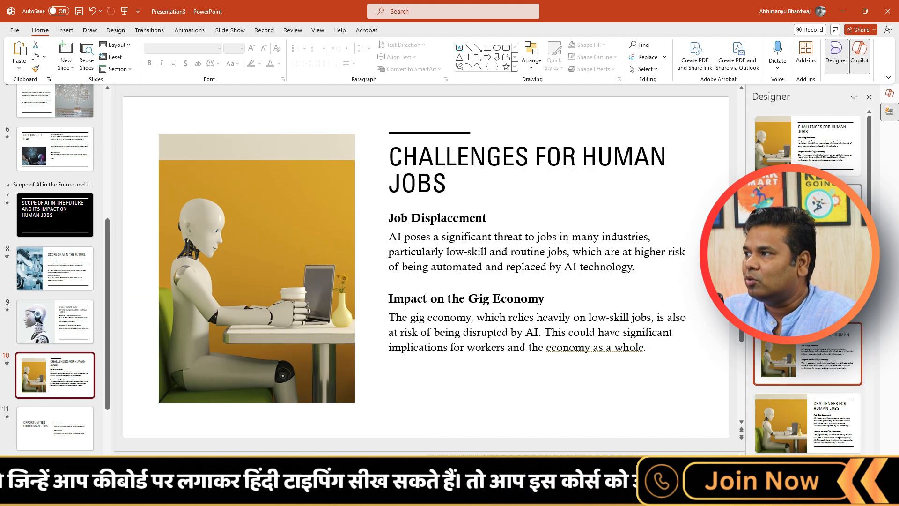
left_click(807, 216)
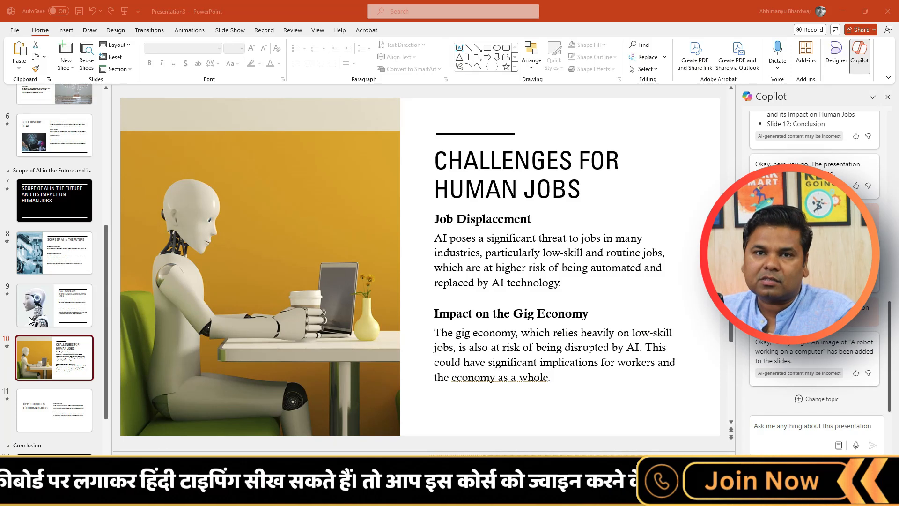
scroll(45, 323, "up", 6)
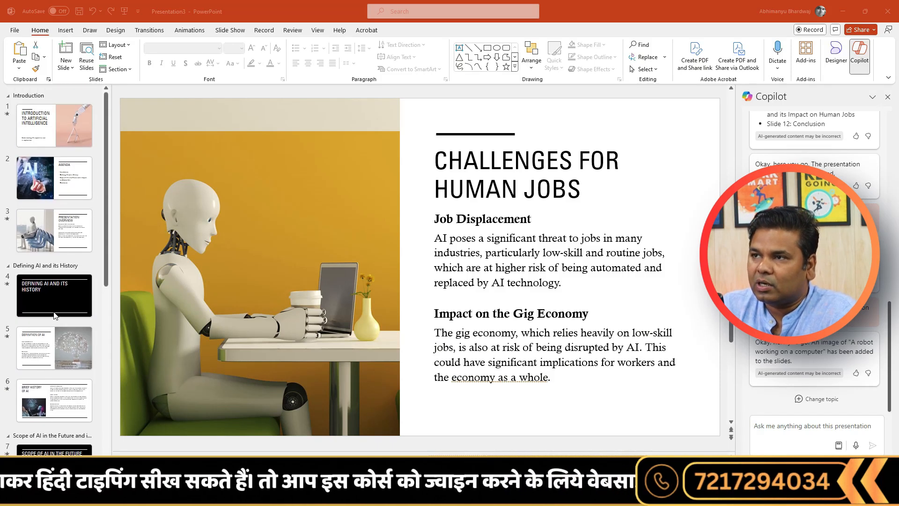
scroll(90, 270, "down", 6)
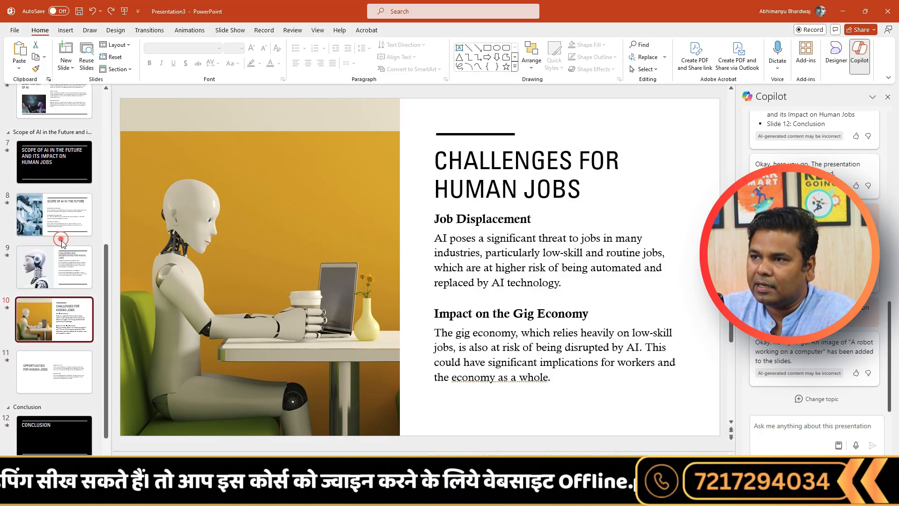
Step: From the Scope of AI in the Future slide, ask Copilot to "Add a slide about the Pros and Cons of Artificial Intelligence"
left_click(58, 222)
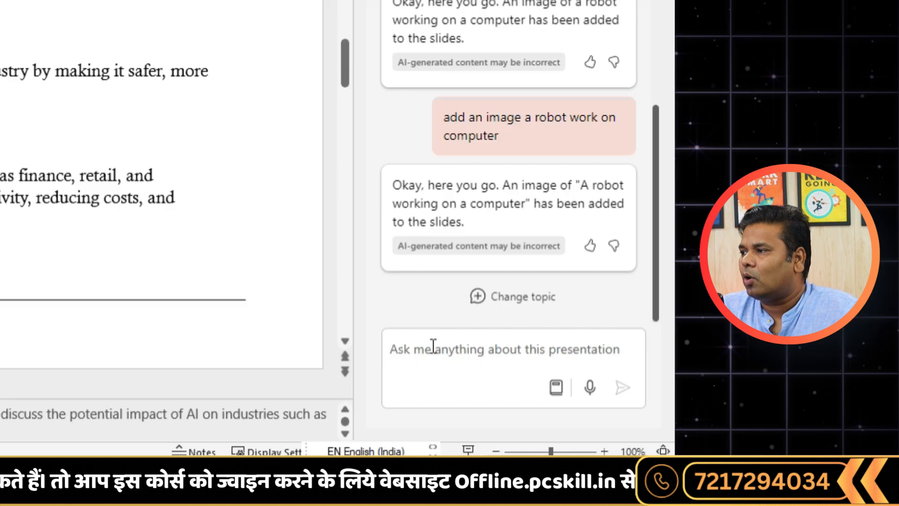
left_click(776, 425)
type("Add a slide about the Pros and Cons of Artificial Intelligence")
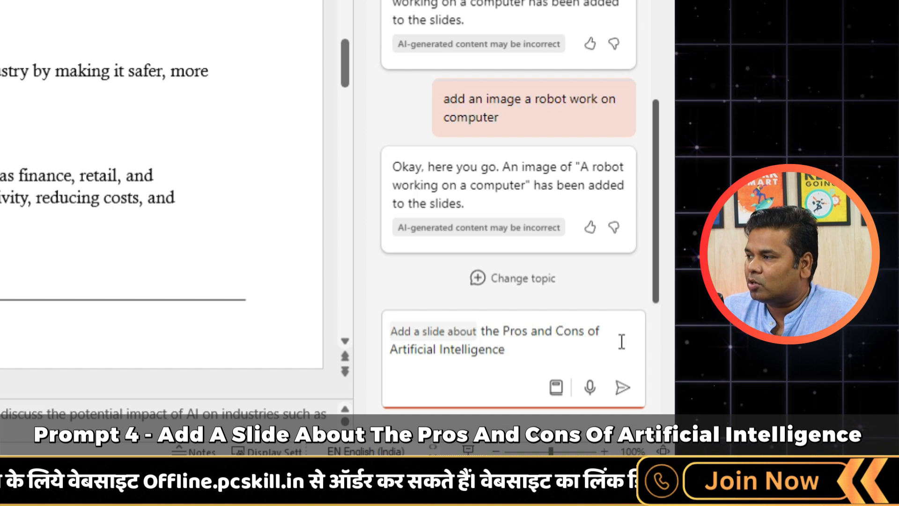
left_click(622, 391)
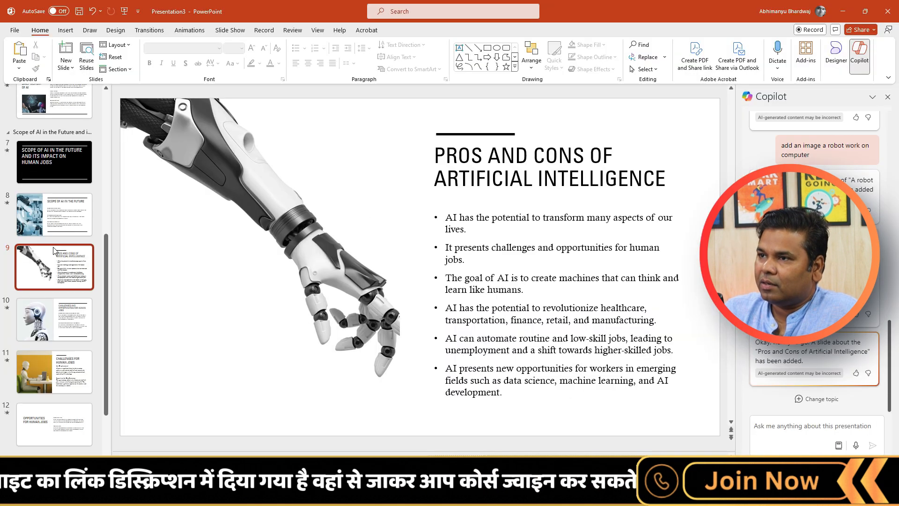
Step: Select the Pros and Cons slide, ask Copilot to "summarize the key points of the presentation", and read through its summary against the slides
left_click(60, 263)
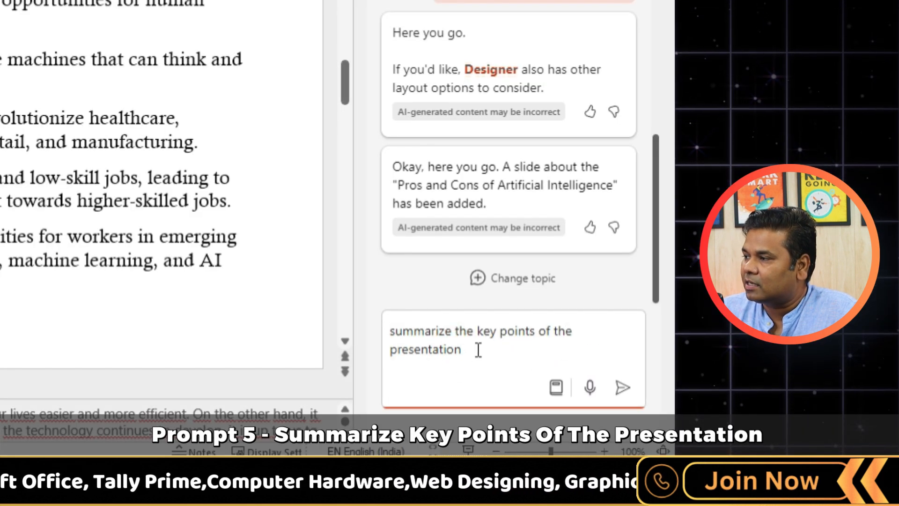
left_click(622, 388)
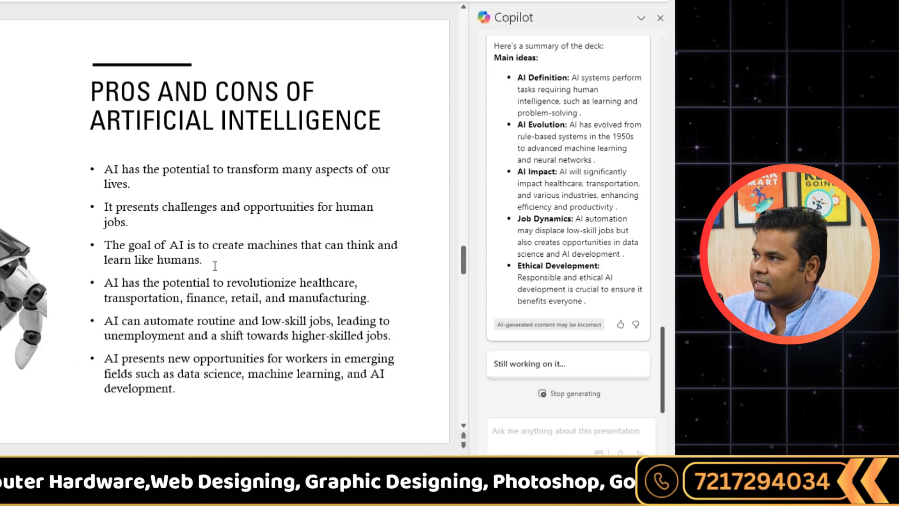
scroll(214, 265, "down", 1)
scroll(559, 180, "up", 3)
scroll(559, 176, "down", 1)
scroll(560, 180, "down", 3)
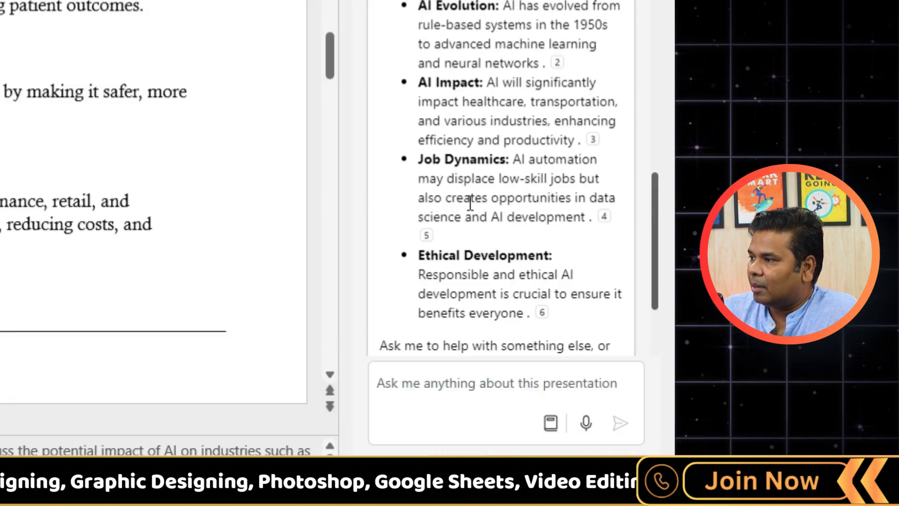
scroll(544, 328, "down", 2)
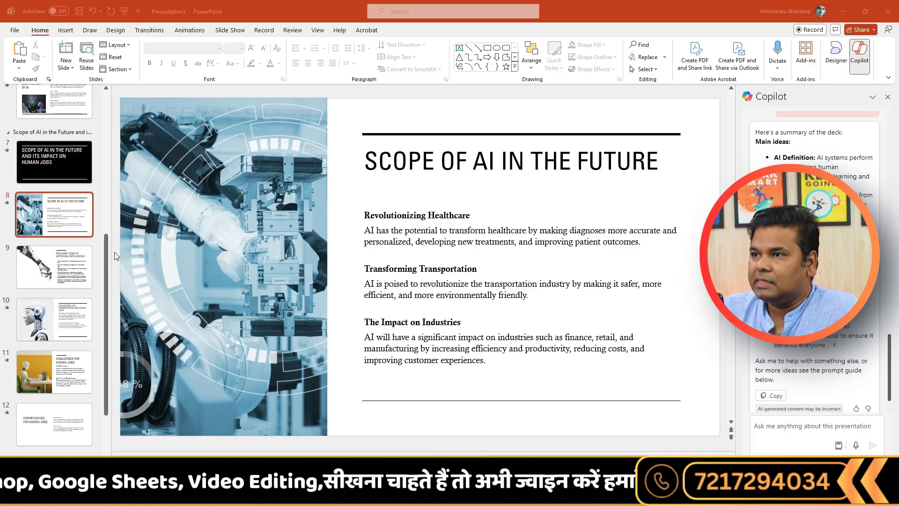
scroll(89, 207, "up", 6)
scroll(84, 197, "down", 8)
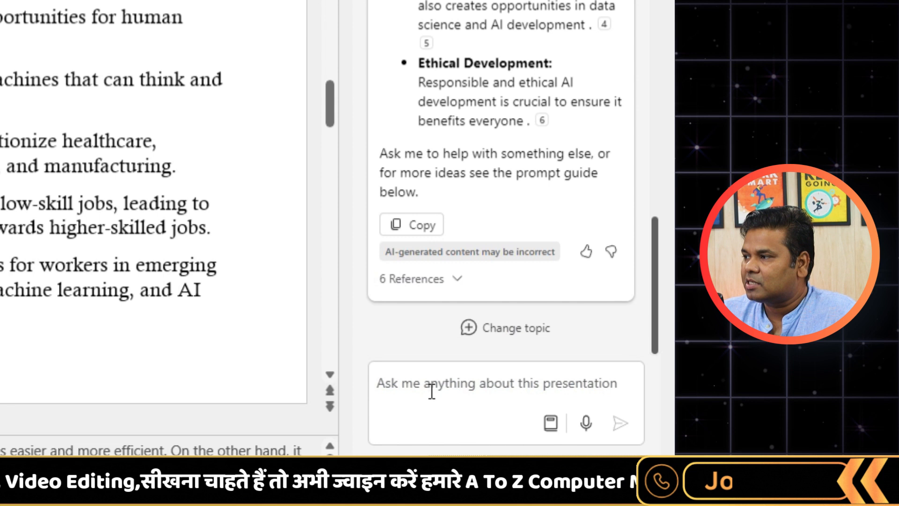
Step: Ask Copilot to "summarize this presentation in 10 focus key points"
left_click(781, 432)
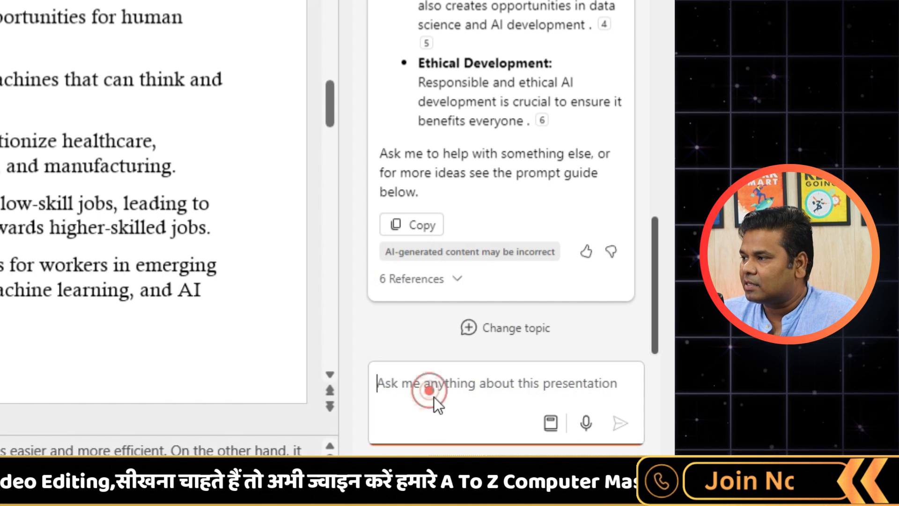
type("summarize this presentation in 10 focus key points")
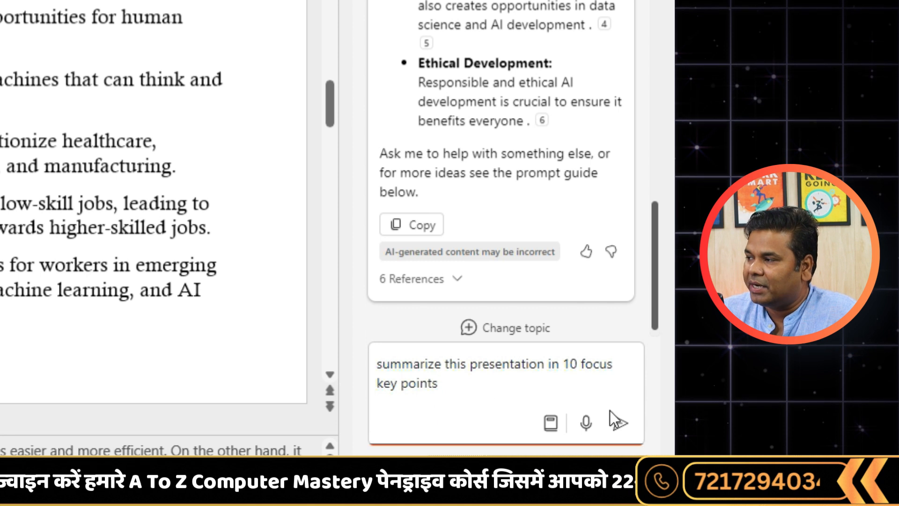
left_click(620, 423)
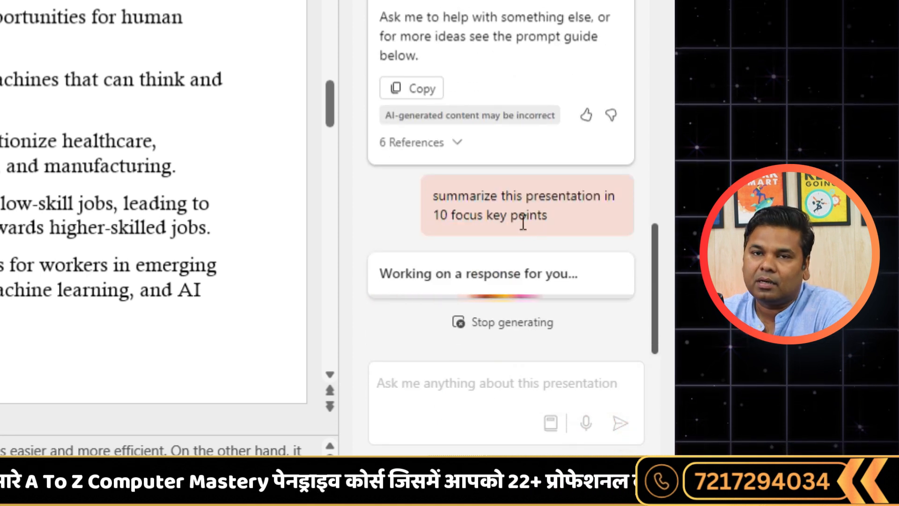